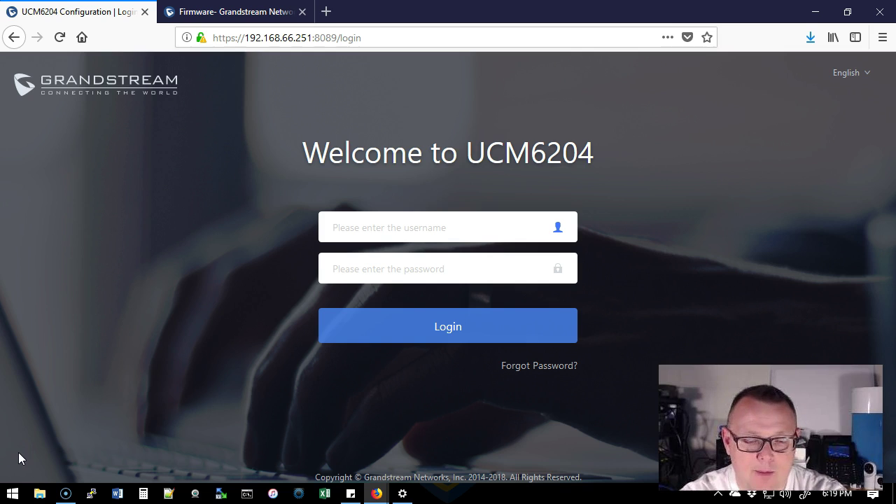
# Log in to the UCM6204 web interface as admin with the account password.
pyautogui.write('admin')
pyautogui.press('Tab')
pyautogui.write('********')
pyautogui.press('Return')
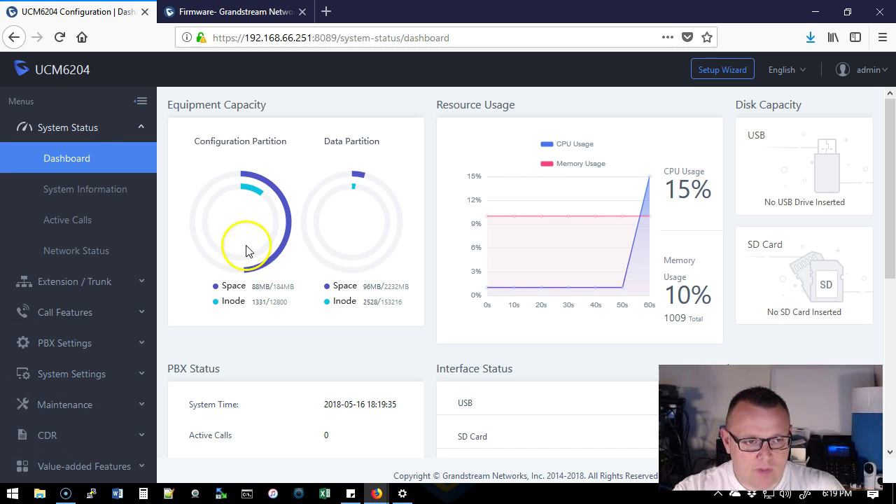
# View System Information's Version Information, noting Base firmware 1.0.15.16.
pyautogui.click(97, 194)
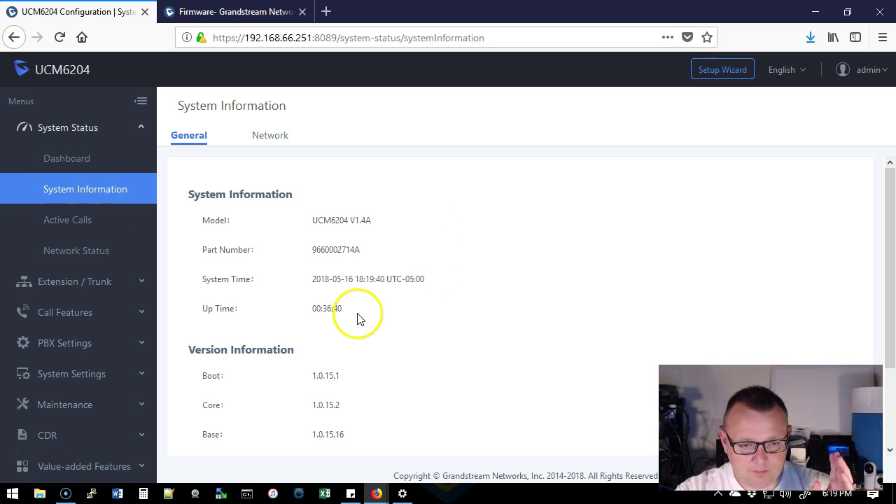
pyautogui.scroll(-3, 360, 320)
pyautogui.moveTo(314, 336); pyautogui.dragTo(348, 340)
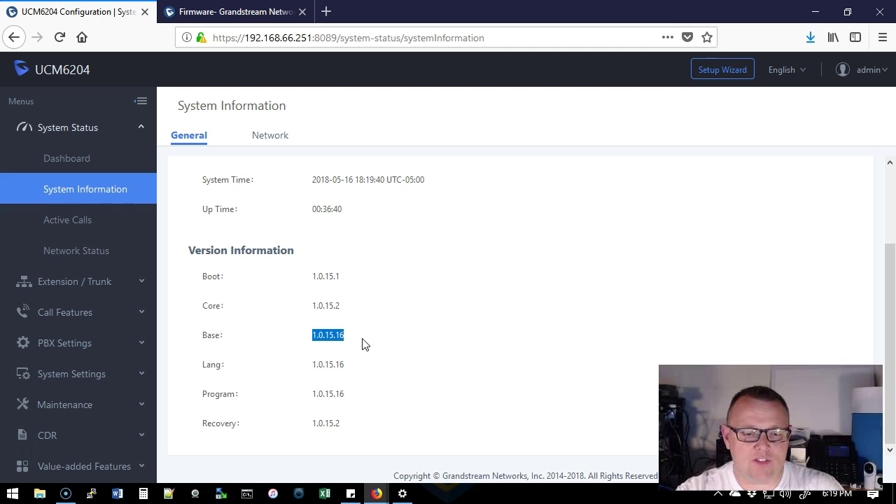
pyautogui.click(362, 340)
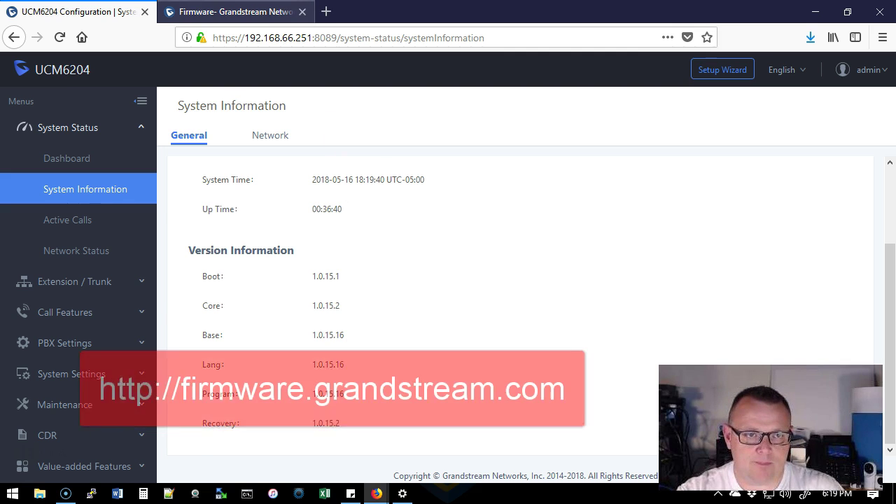
# On the Grandstream firmware page, scroll to the IP PBX Appliance table showing UCM62xx 1.0.16.20.
pyautogui.hotkey('ctrl', 'Tab')
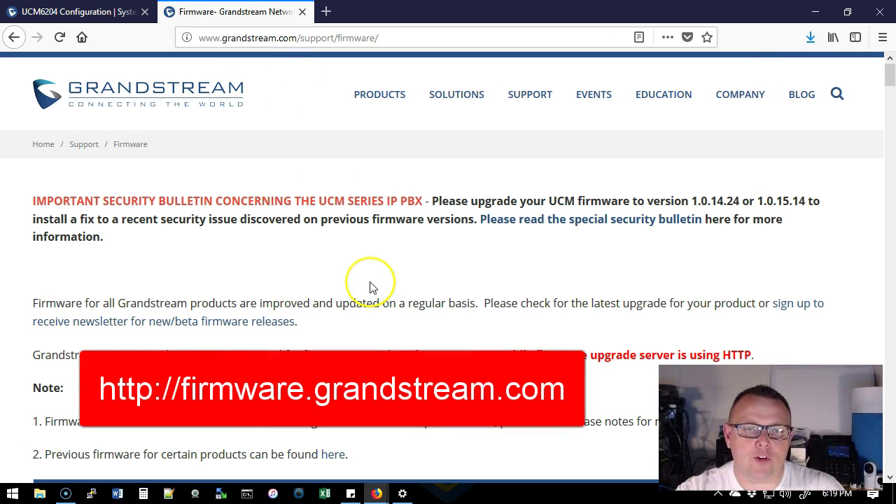
pyautogui.moveTo(199, 38); pyautogui.dragTo(380, 35)
pyautogui.click(389, 39)
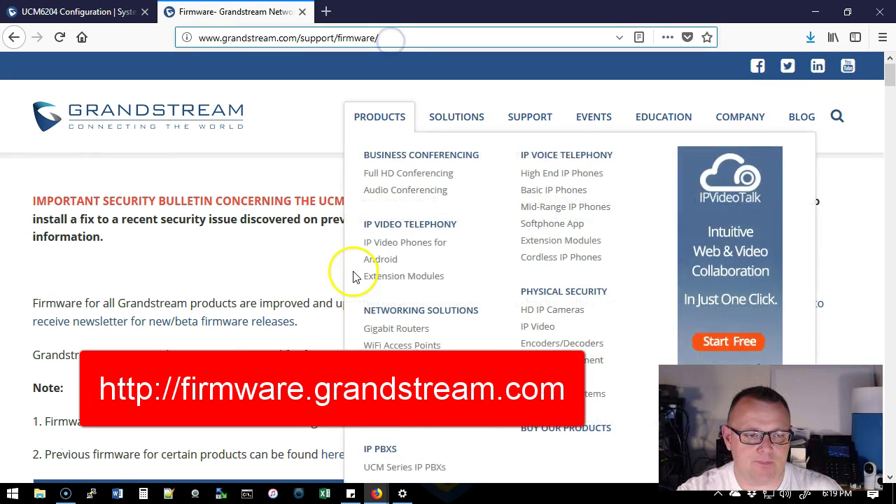
pyautogui.moveTo(32, 201); pyautogui.dragTo(421, 202)
pyautogui.click(422, 213)
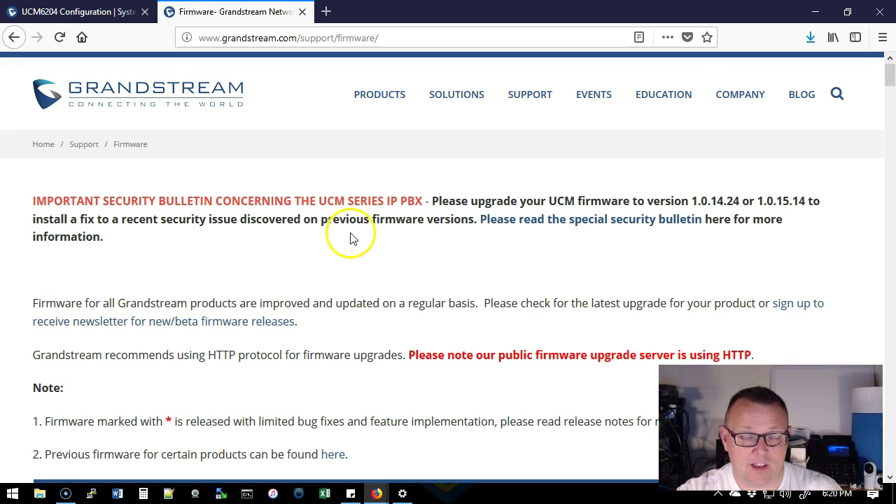
pyautogui.scroll(-2, 352, 238)
pyautogui.scroll(-7, 352, 238)
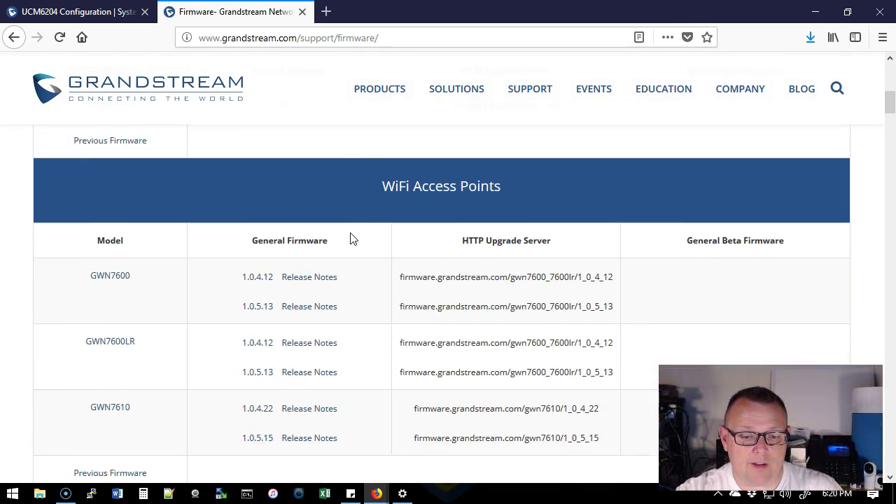
pyautogui.scroll(-3, 352, 238)
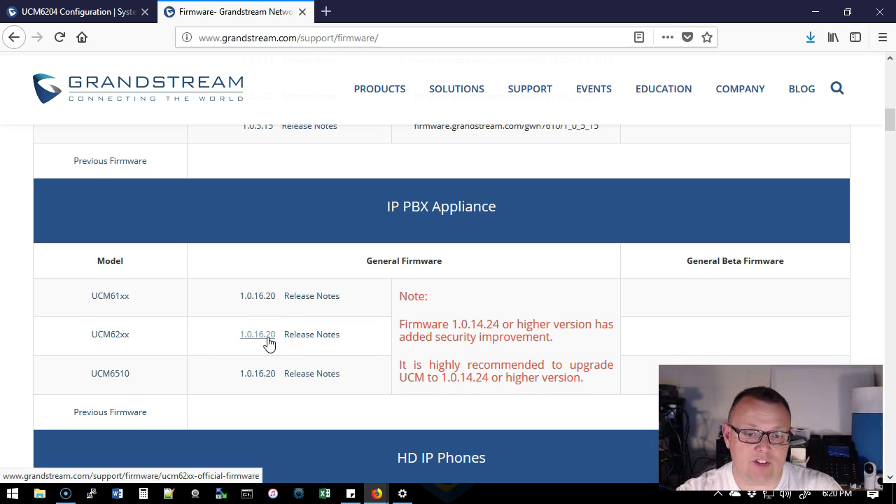
# Open the UCM62xx 1.0.16.20 release notes, checking the listing's security upgrade note.
pyautogui.click(269, 343)
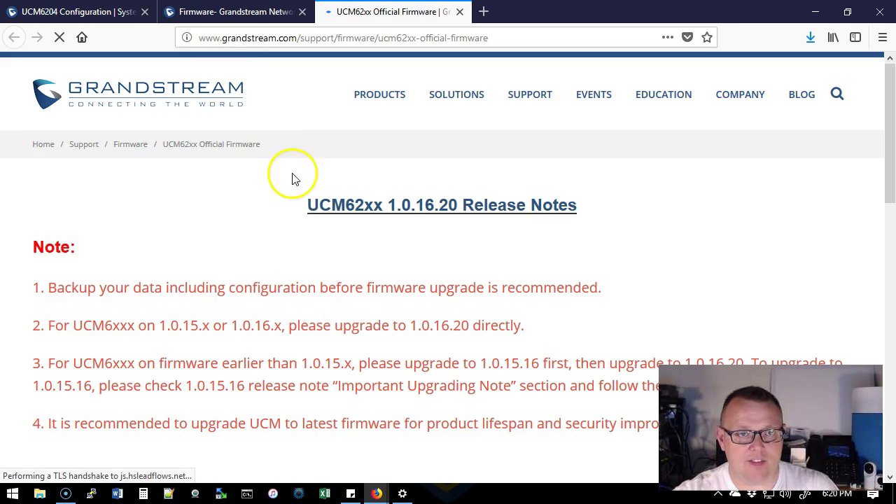
pyautogui.hotkey('ctrl', 'shift', 'Tab')
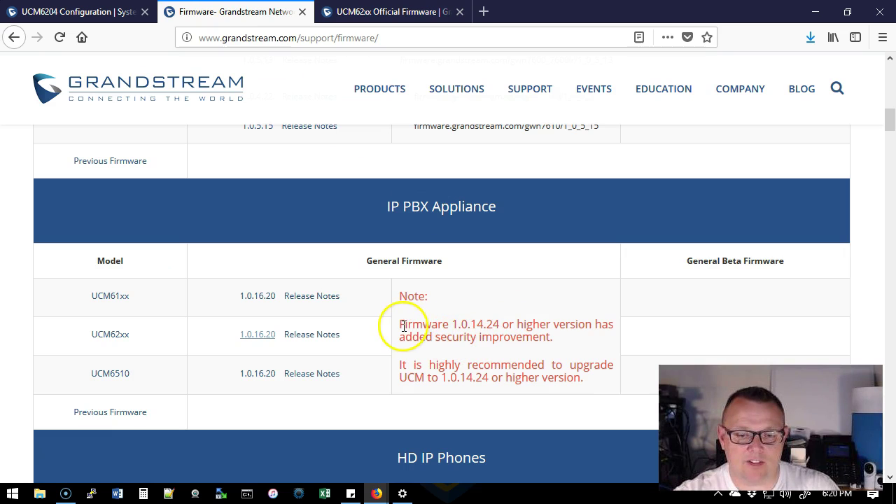
pyautogui.moveTo(405, 324); pyautogui.dragTo(593, 382)
pyautogui.click(570, 367)
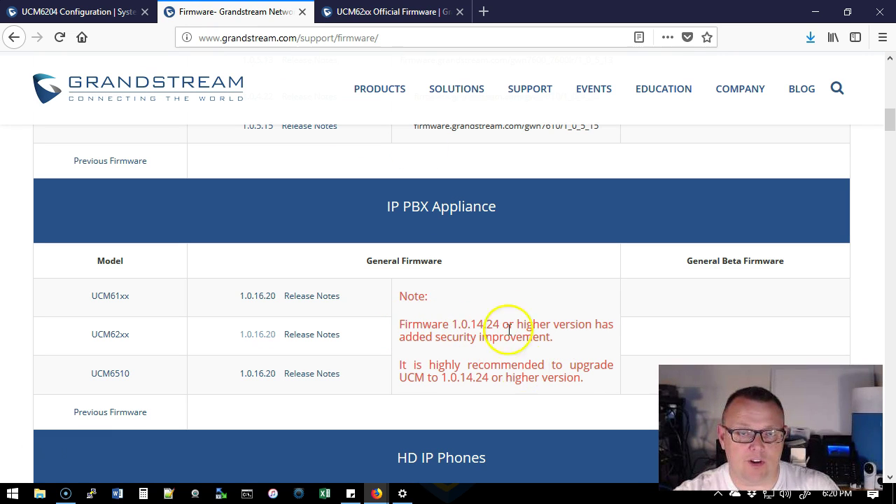
pyautogui.click(364, 14)
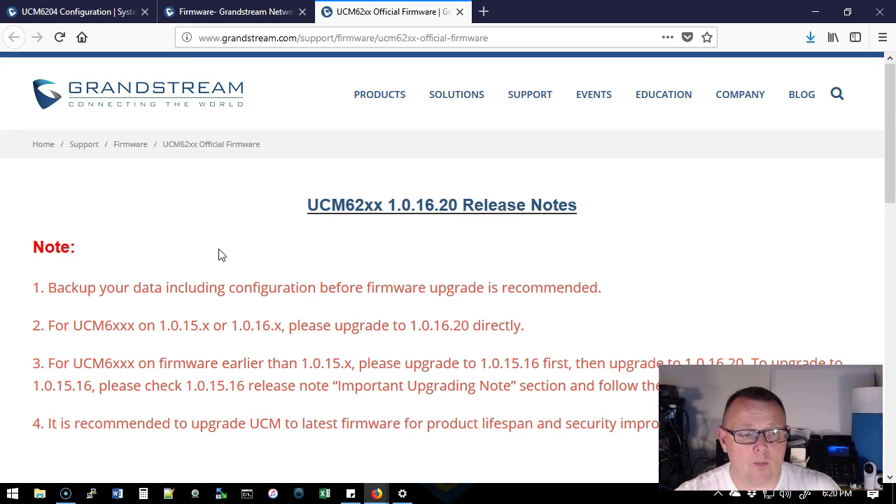
# Download and save Release_UCM62xx_1.0.16.20.zip from the Download Firmware Files section.
pyautogui.scroll(-4, 210, 231)
pyautogui.scroll(2, 245, 168)
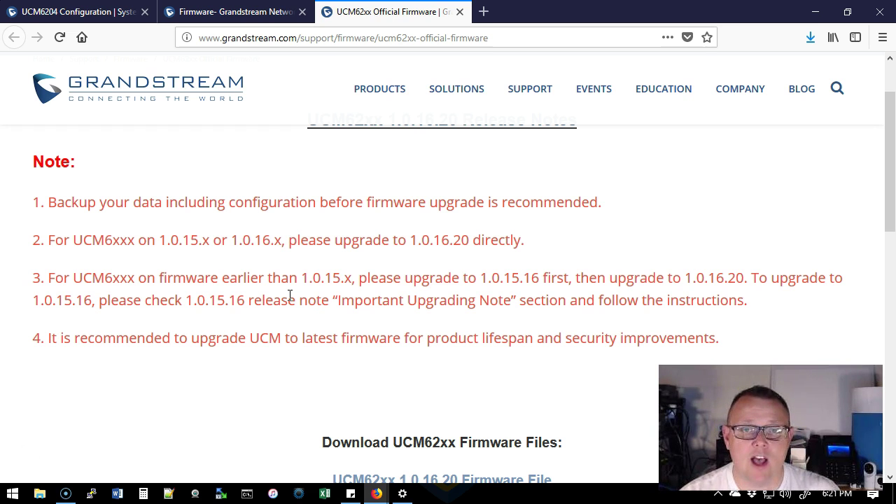
pyautogui.scroll(-6, 276, 335)
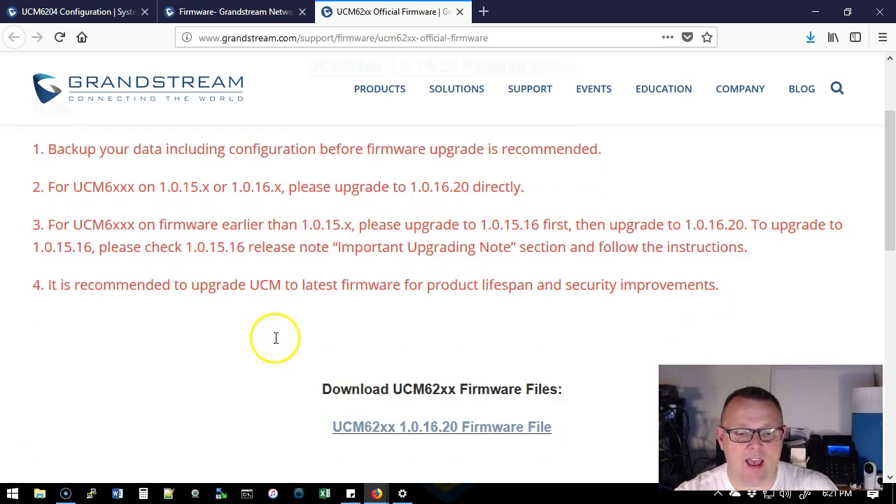
pyautogui.scroll(2, 266, 301)
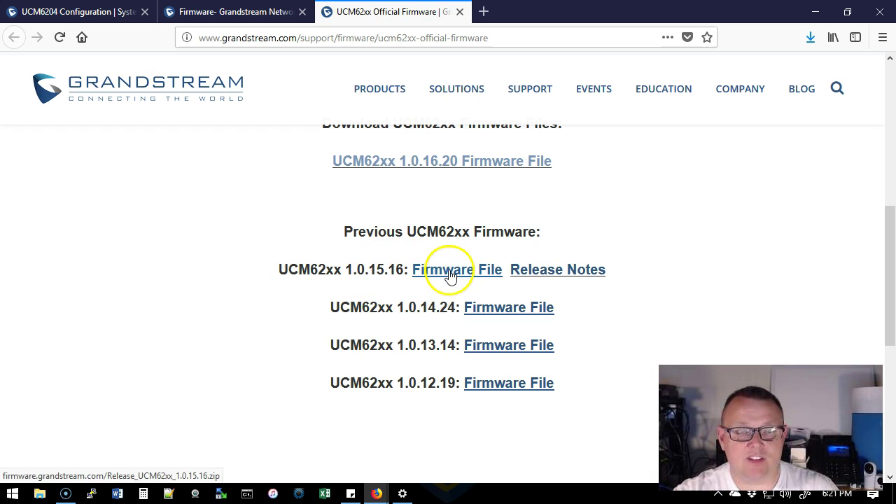
pyautogui.scroll(2, 392, 245)
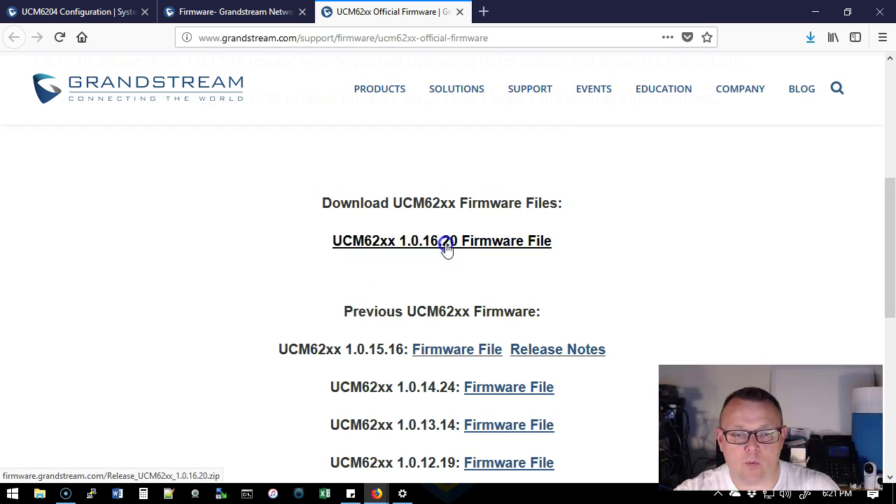
pyautogui.click(446, 247)
pyautogui.click(495, 406)
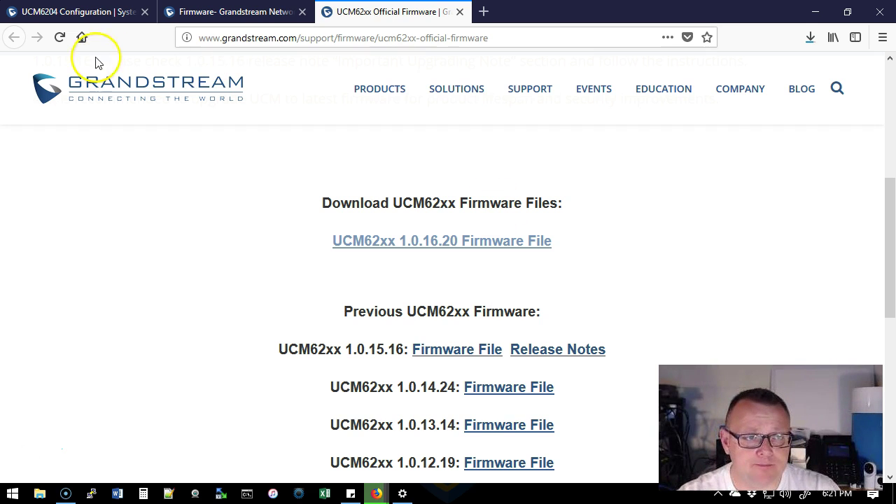
# Back in the UCM6204 interface, go to Maintenance > Backup.
pyautogui.click(93, 14)
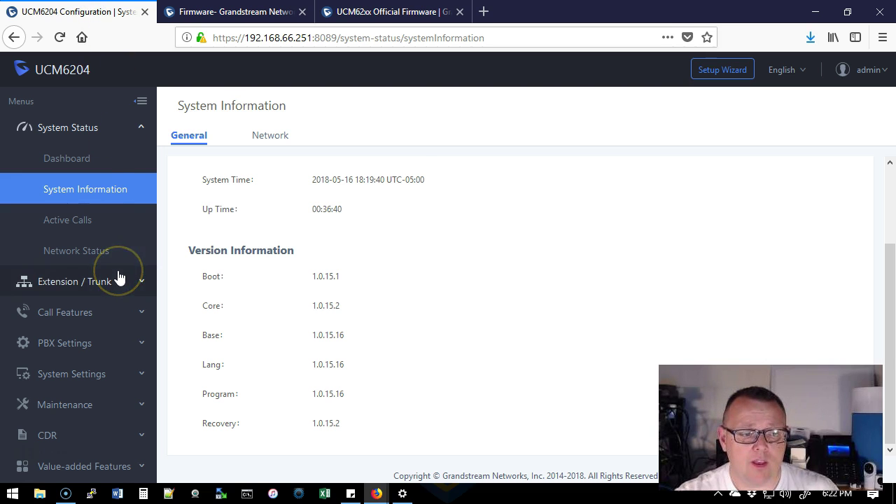
pyautogui.click(139, 129)
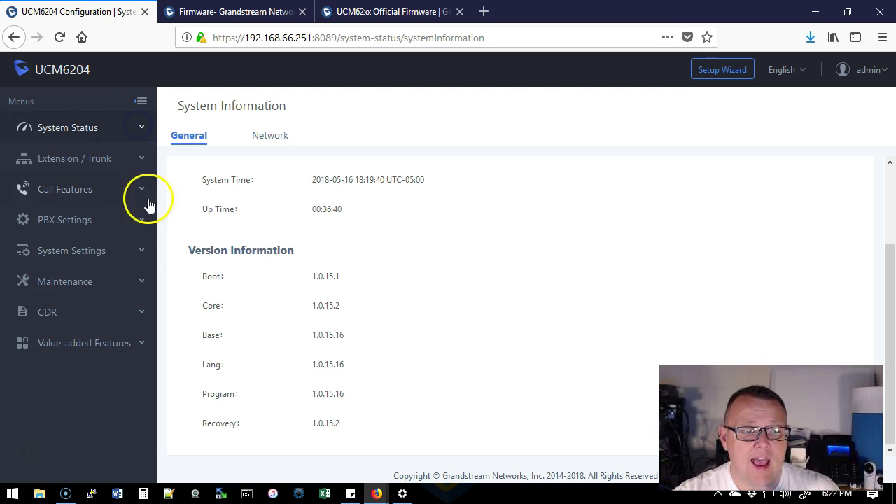
pyautogui.click(109, 291)
pyautogui.scroll(-3, 108, 259)
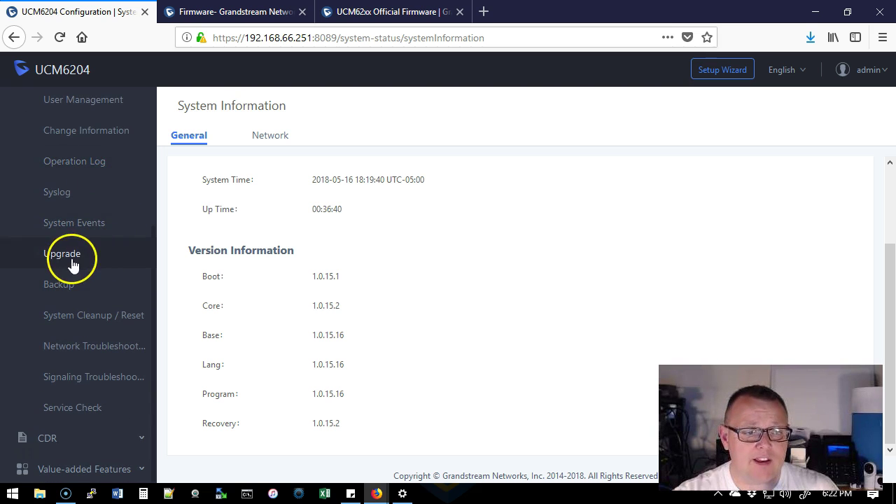
pyautogui.click(68, 294)
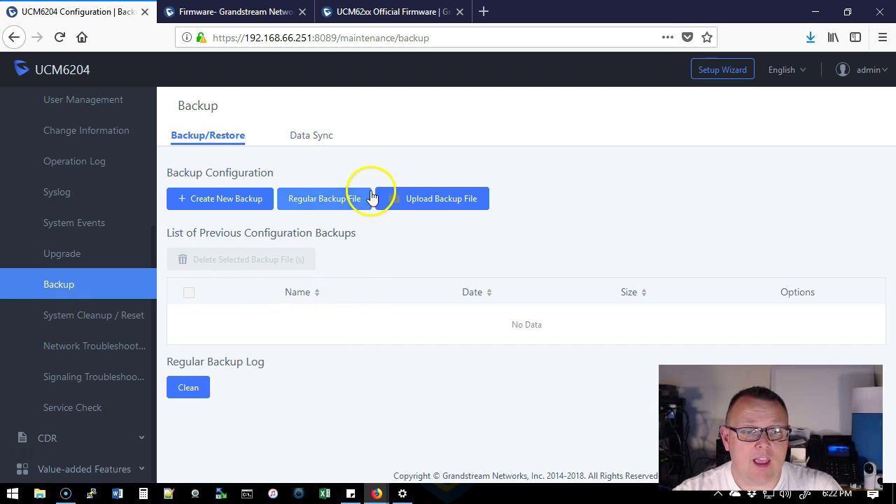
# Leave Regular Backup File disabled and cancel its settings.
pyautogui.click(323, 200)
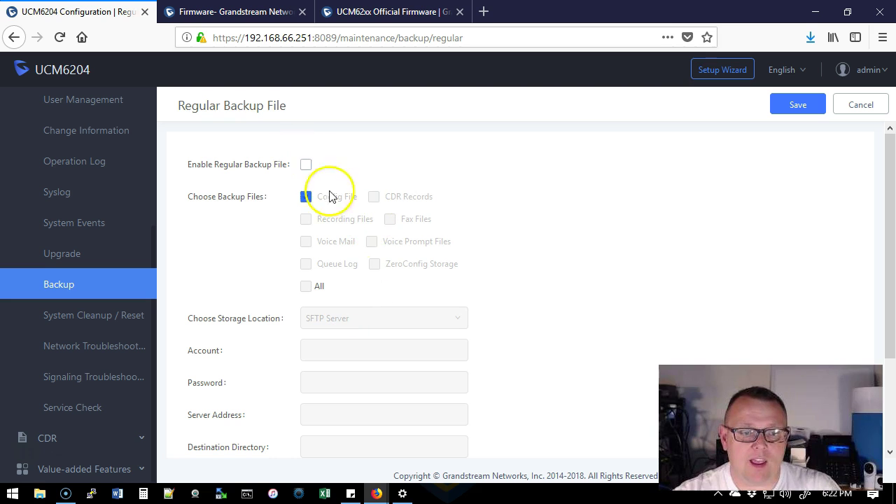
pyautogui.click(301, 165)
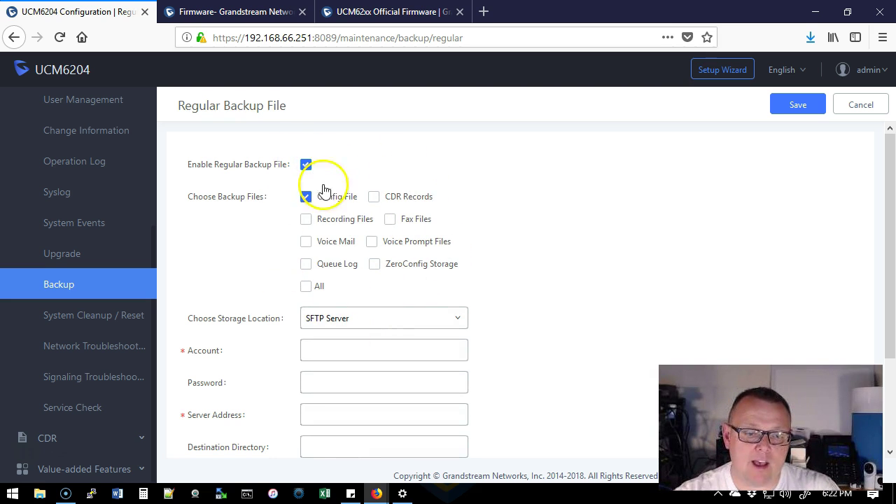
pyautogui.click(306, 166)
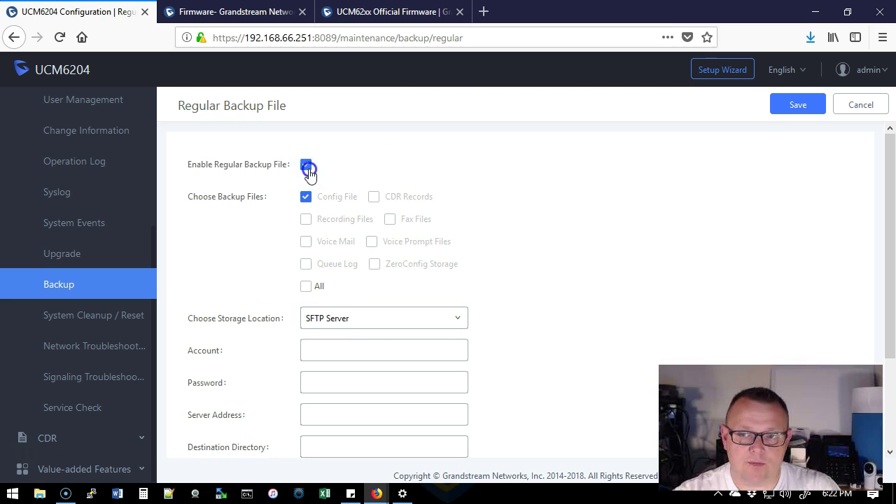
pyautogui.click(875, 104)
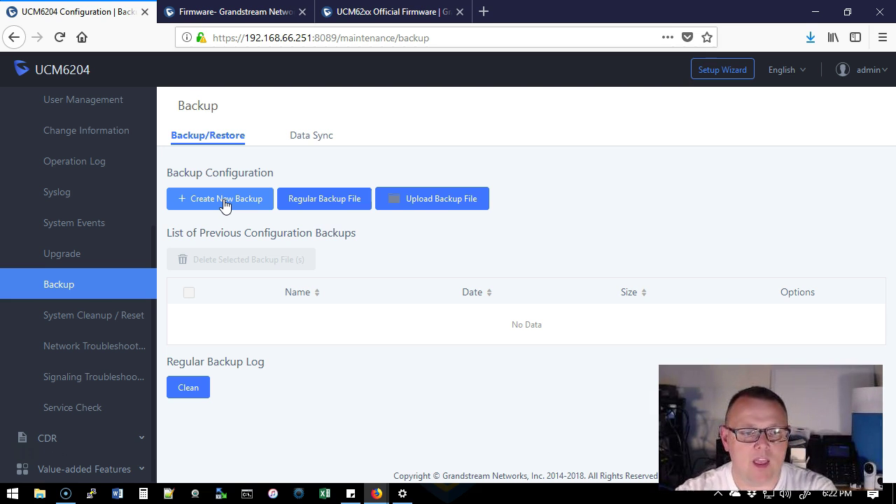
# Start a new Local backup named Lab-UCM6204backup_2018516_182228.
pyautogui.click(224, 200)
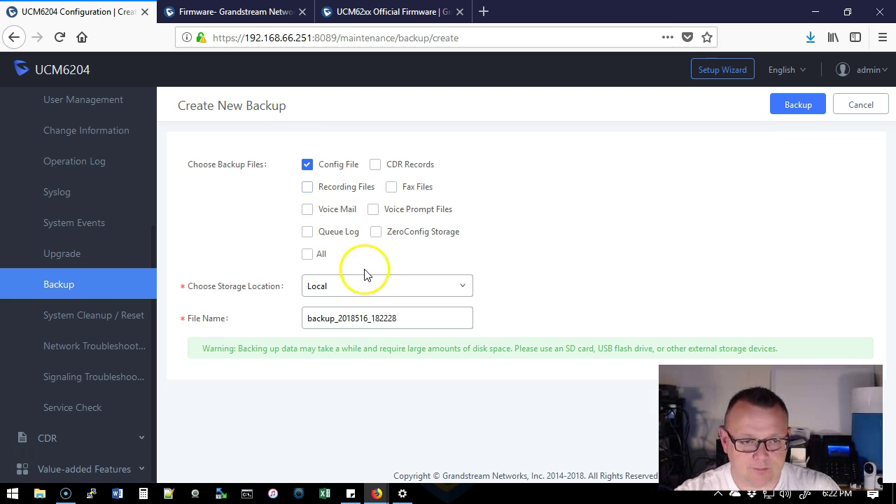
pyautogui.click(333, 299)
pyautogui.click(326, 313)
pyautogui.click(305, 319)
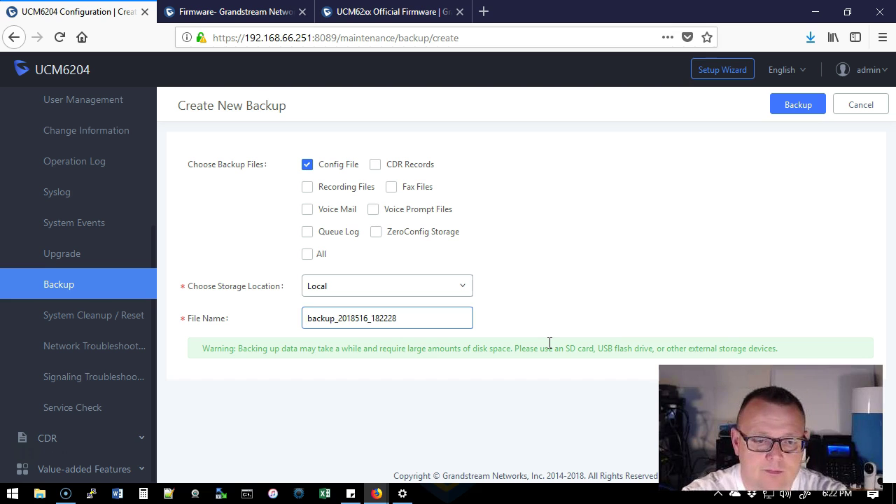
pyautogui.write('Lab-CU')
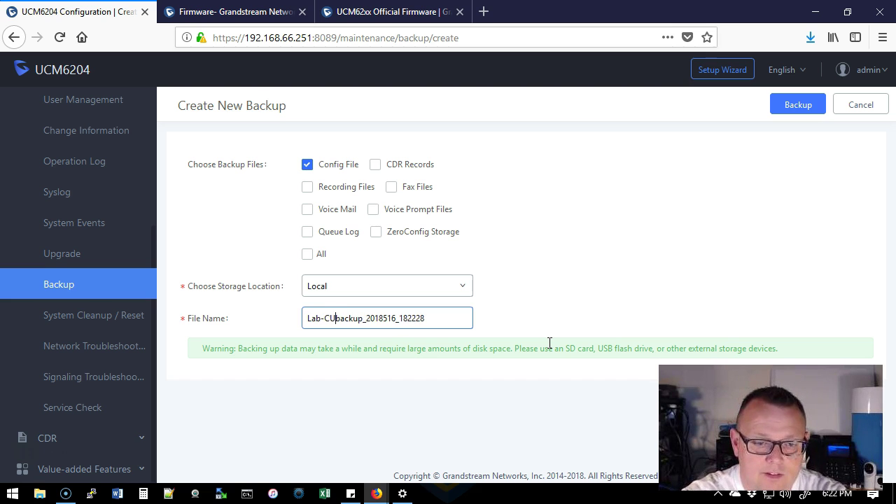
pyautogui.press('BackSpace')
pyautogui.press('BackSpace')
pyautogui.write('UCM6204')
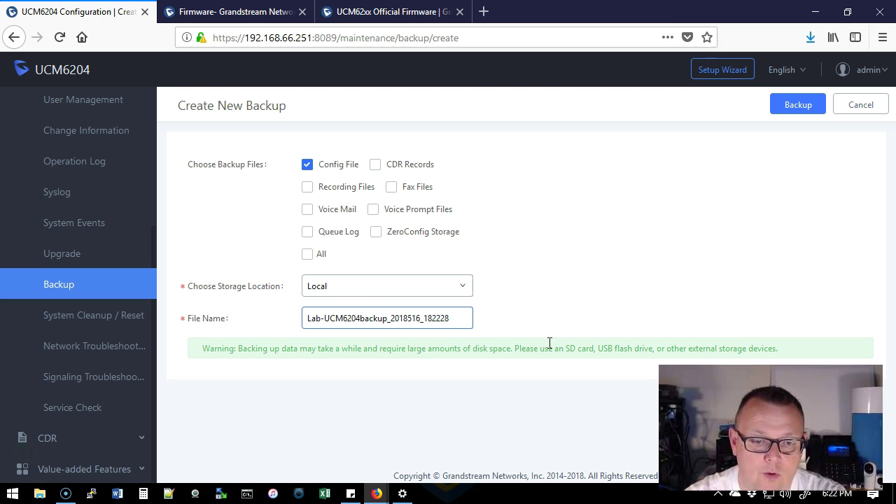
pyautogui.click(448, 317)
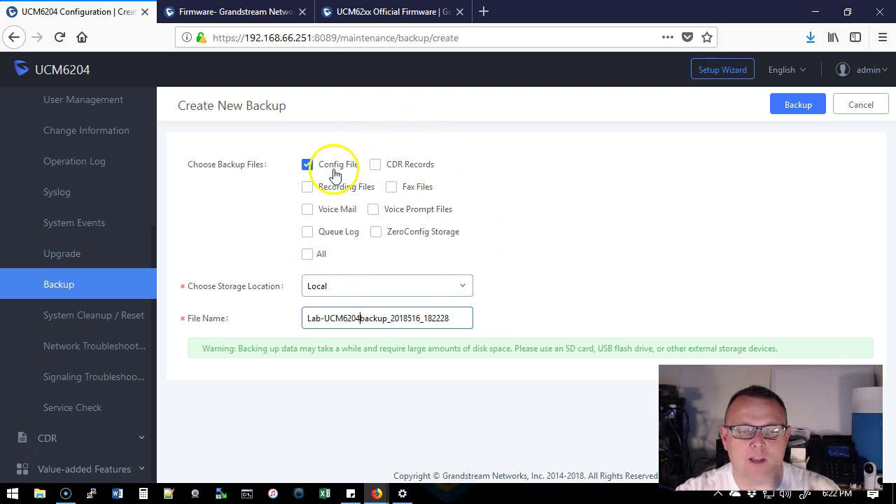
# Limit the backup contents to Config File only after dismissing the local storage warning.
pyautogui.click(306, 256)
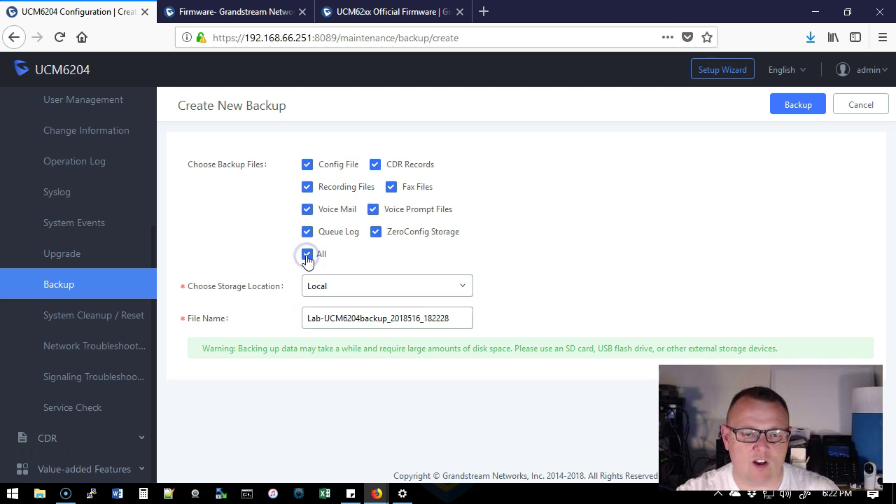
pyautogui.click(797, 107)
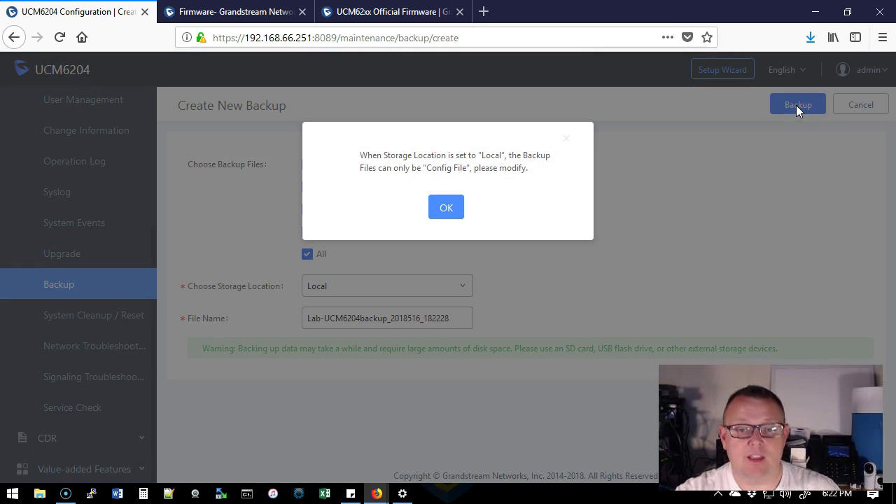
pyautogui.click(445, 207)
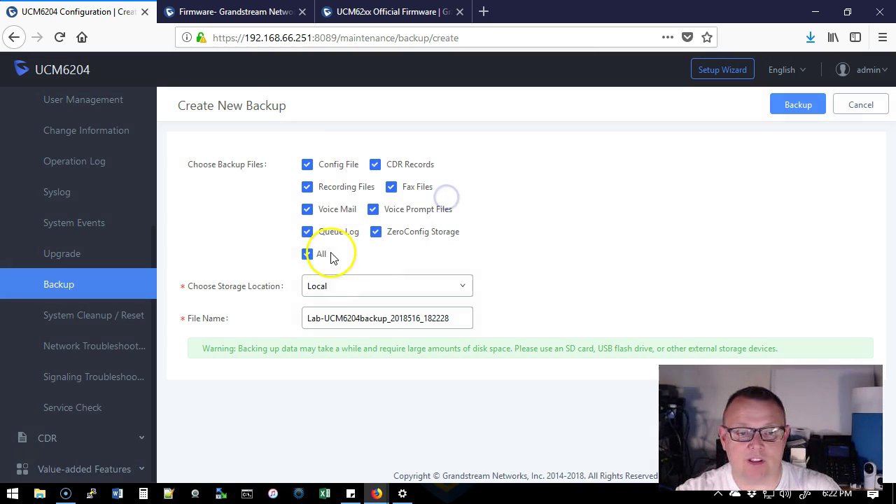
pyautogui.click(307, 257)
pyautogui.click(308, 165)
# Run the backup and download Lab-UCM6204backup_2018516_182228.tar (4.09 MB) to the computer.
pyautogui.click(782, 111)
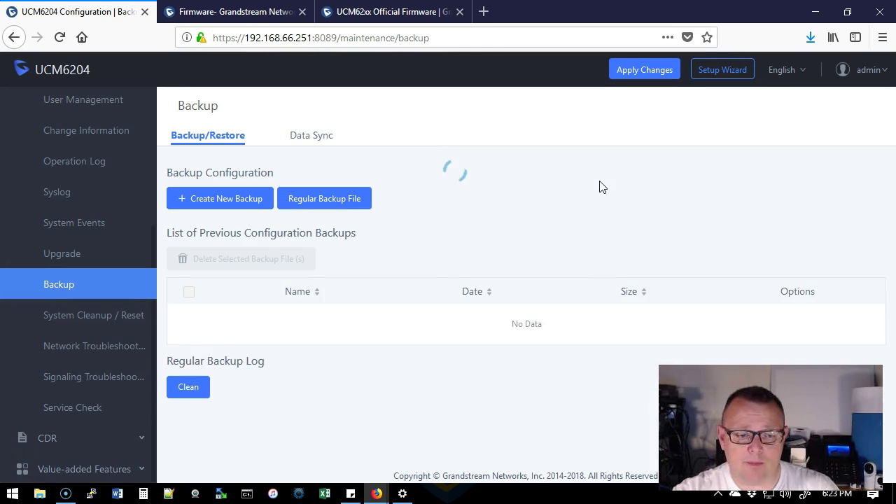
pyautogui.click(609, 180)
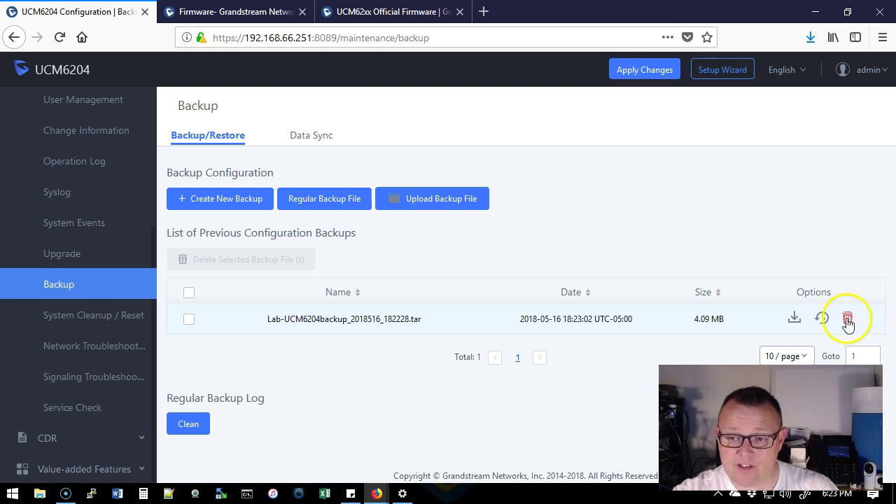
pyautogui.click(796, 320)
pyautogui.click(497, 413)
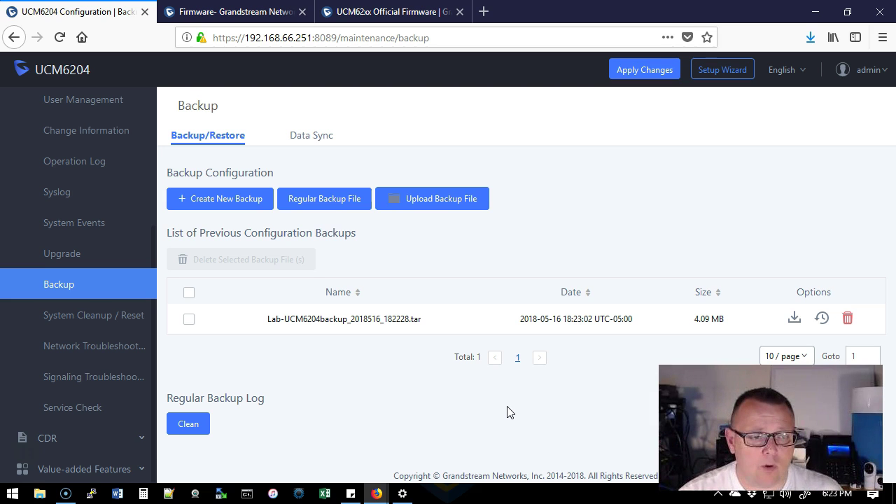
pyautogui.click(510, 378)
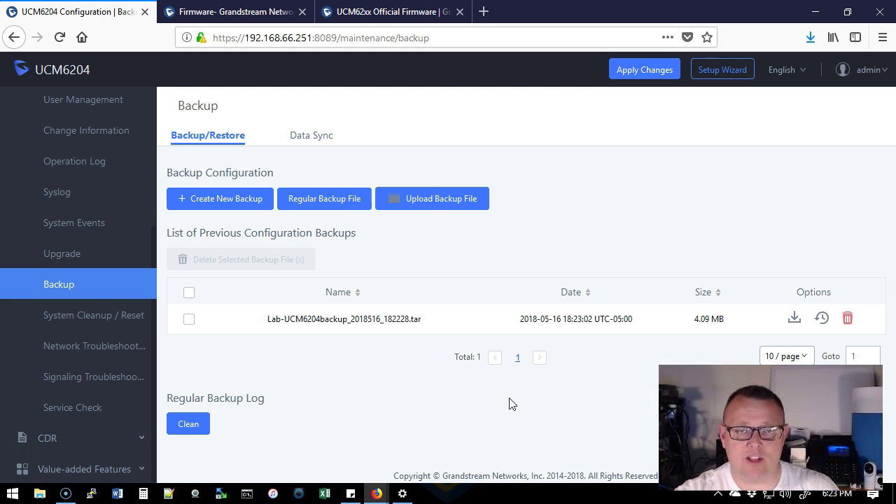
# Open Maintenance > Upgrade and keep Upgrade Via on HTTP (fw.ipvideotalk.com/gs).
pyautogui.click(97, 260)
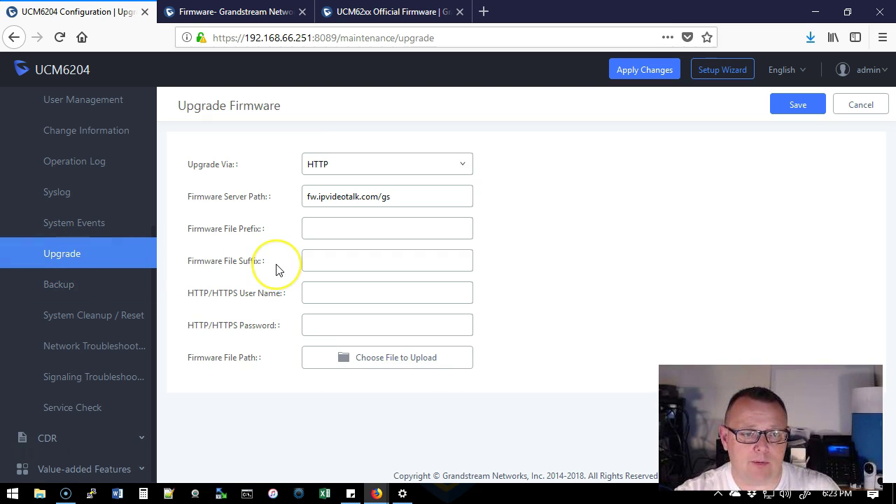
pyautogui.click(329, 254)
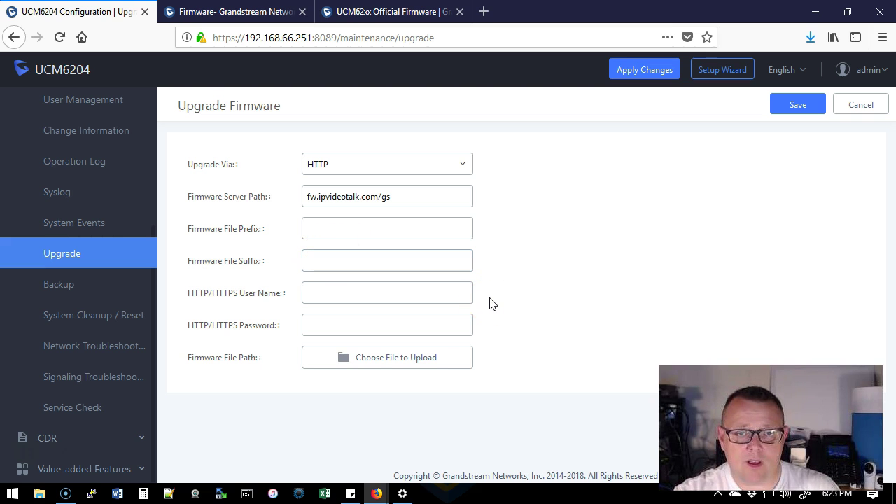
pyautogui.click(387, 165)
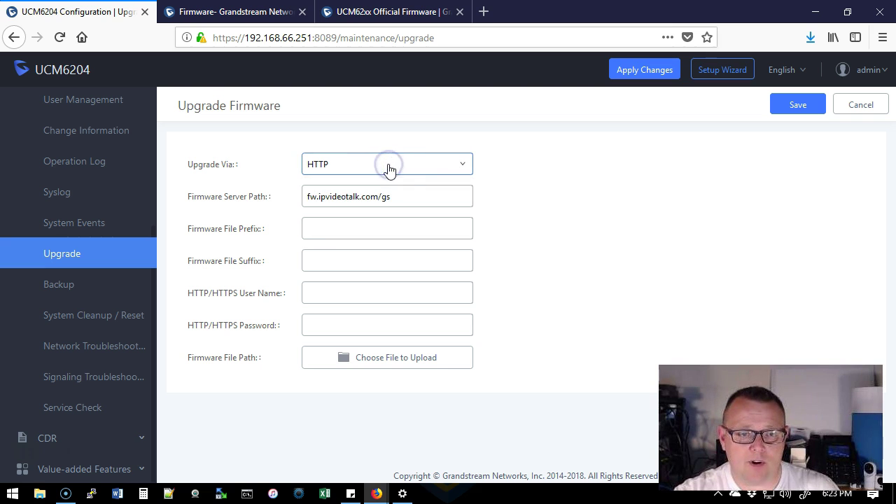
pyautogui.click(395, 167)
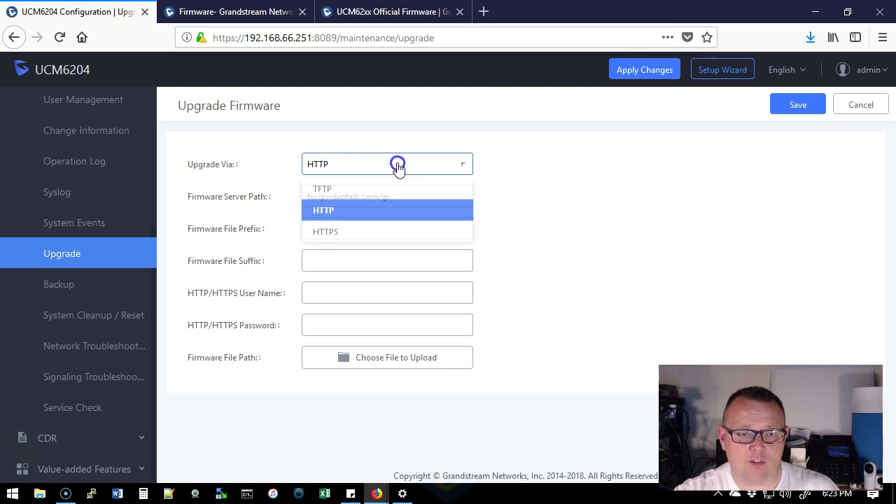
pyautogui.click(442, 215)
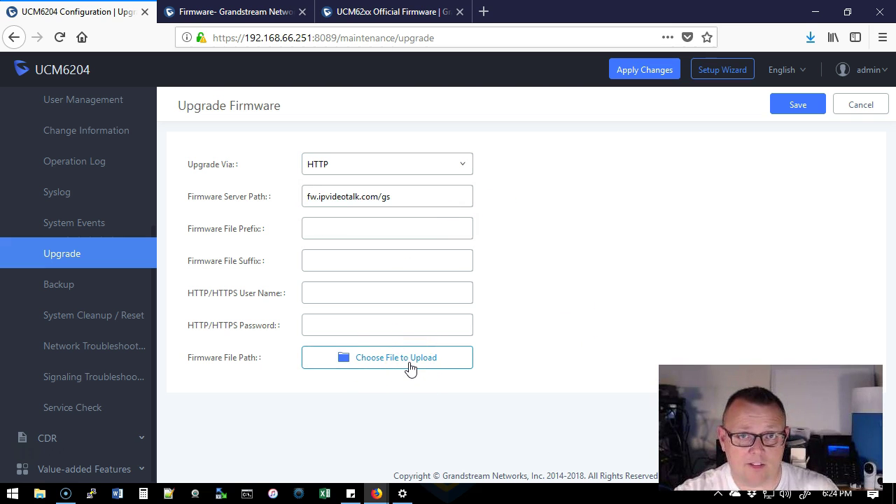
pyautogui.click(409, 363)
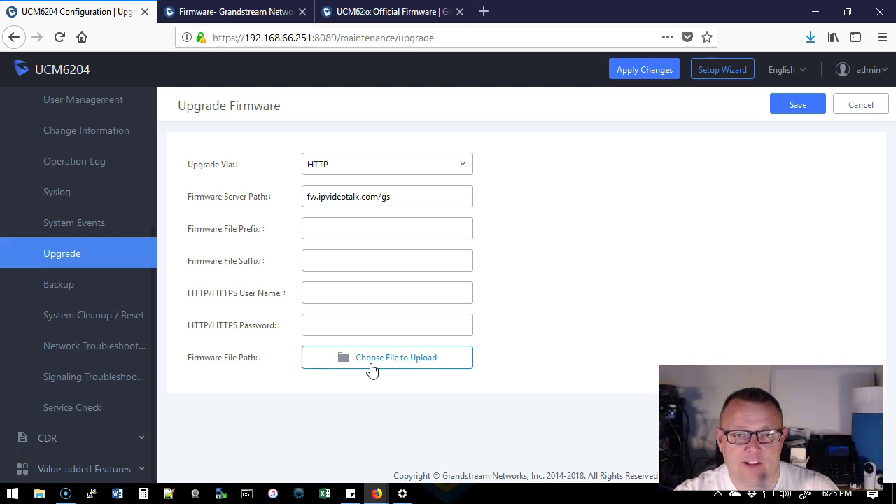
pyautogui.click(375, 366)
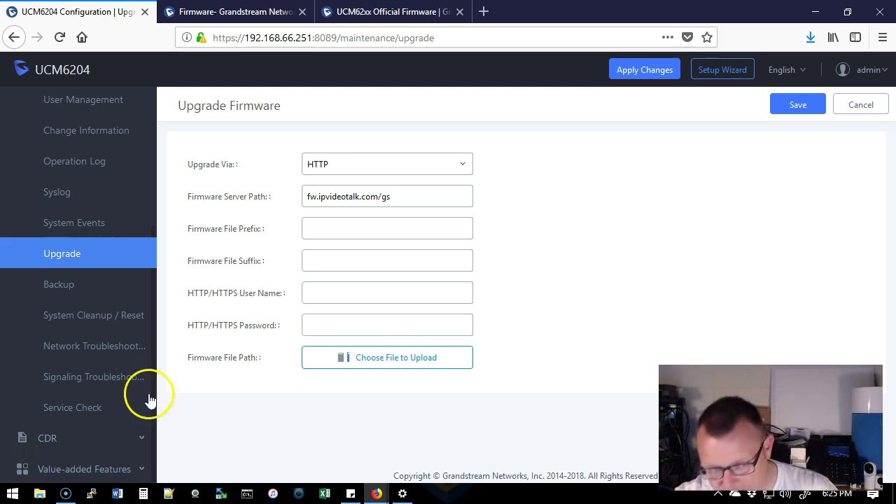
# Extract Release_UCM62xx_1.0.16.20.zip in Downloads with 7-Zip, confirming ucm6200fw.bin is inside.
pyautogui.click(42, 492)
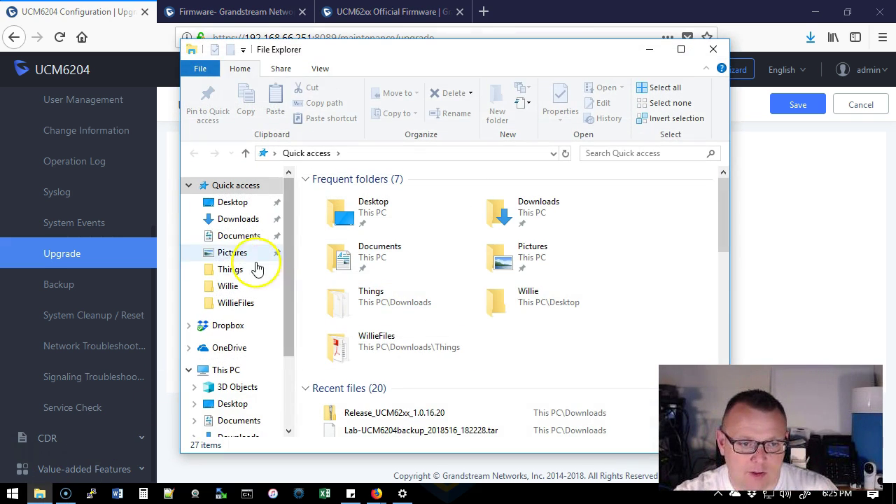
pyautogui.click(238, 219)
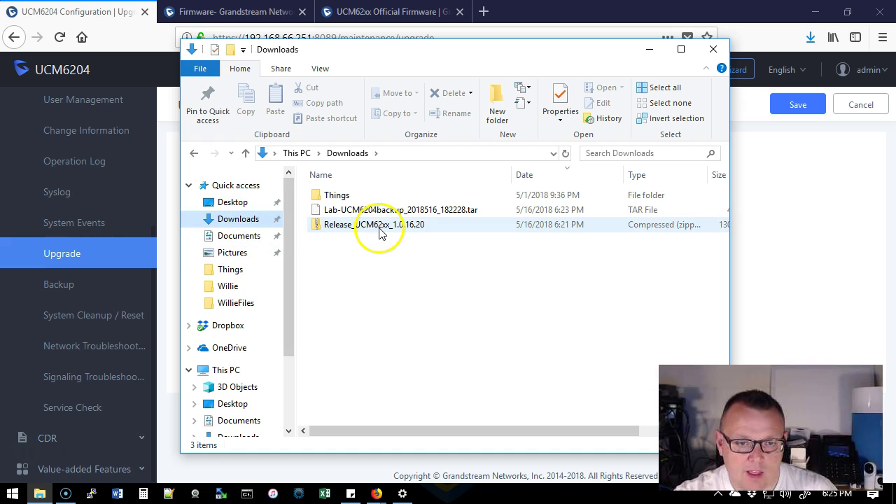
pyautogui.rightClick(379, 230)
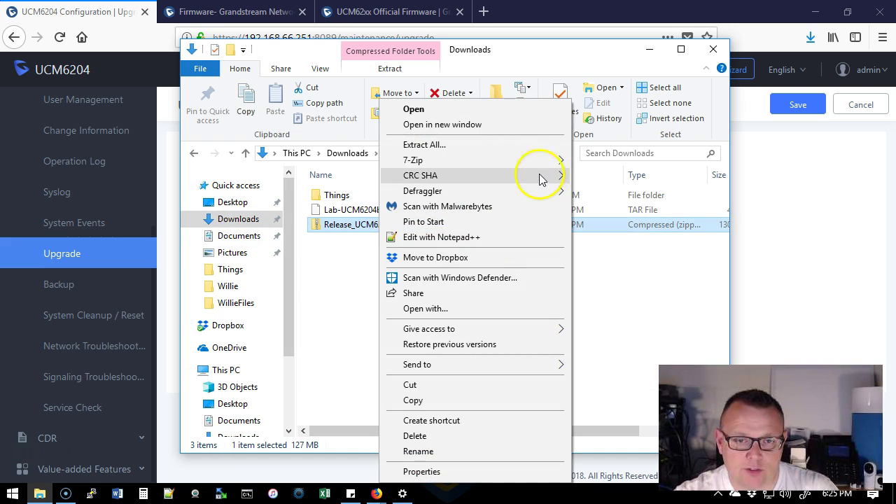
pyautogui.moveTo(539, 168)
pyautogui.click(612, 222)
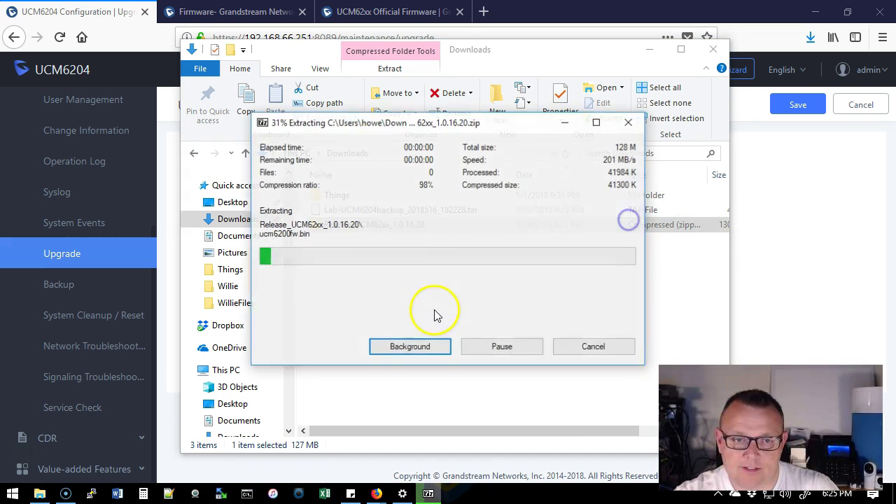
pyautogui.doubleClick(354, 226)
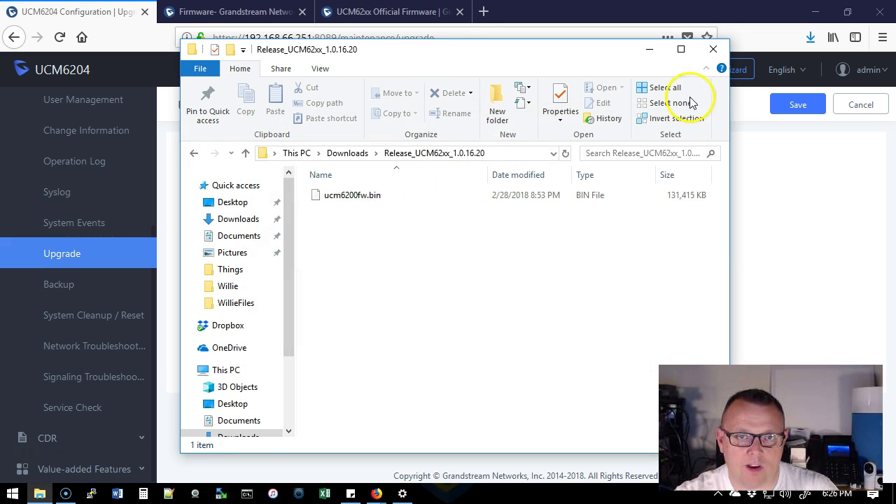
pyautogui.click(713, 51)
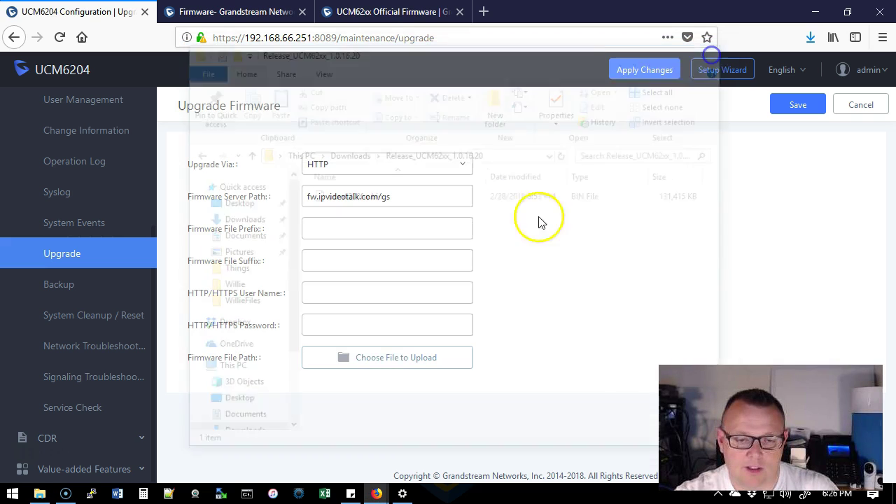
# Upload ucm6200fw.bin from the Release_UCM62xx_1.0.16.20 folder to run the upgrade.
pyautogui.click(378, 367)
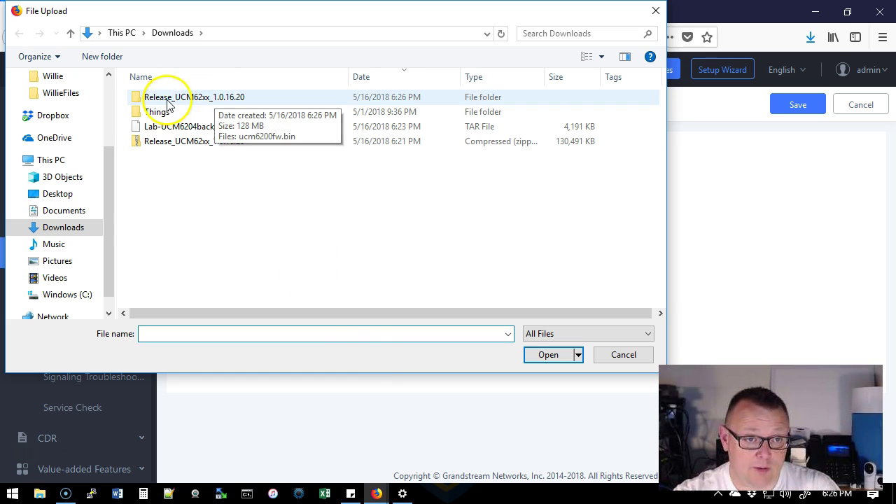
pyautogui.doubleClick(219, 98)
pyautogui.click(179, 98)
pyautogui.doubleClick(179, 97)
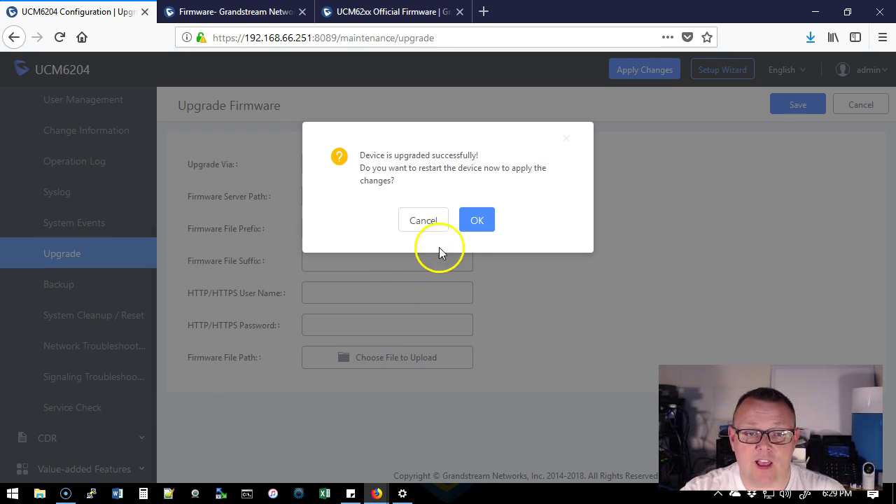
# Confirm the restart so the UCM6204 reboots onto the new firmware.
pyautogui.click(477, 222)
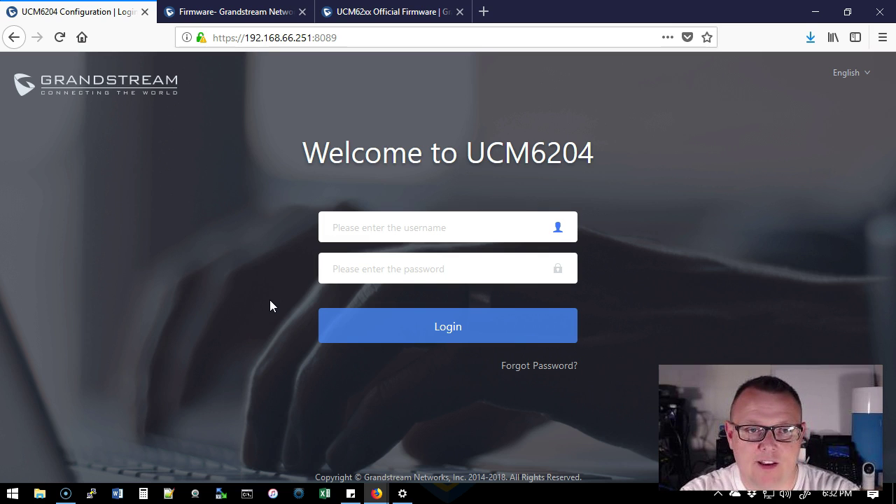
# Log back into the UCM6204 as admin with the account password.
pyautogui.write('admin')
pyautogui.press('Tab')
pyautogui.write('********')
pyautogui.press('Return')
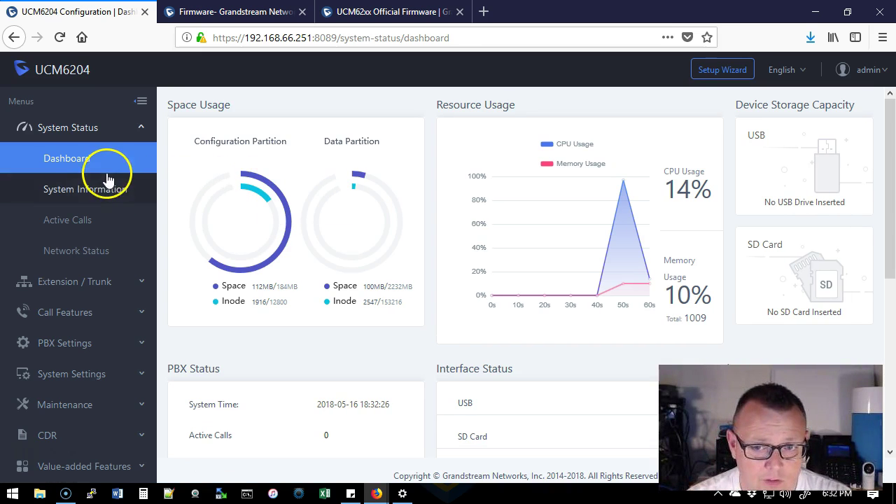
# Confirm System Information shows version 1.0.16.20, then return to the Dashboard.
pyautogui.click(87, 186)
pyautogui.scroll(-3, 497, 266)
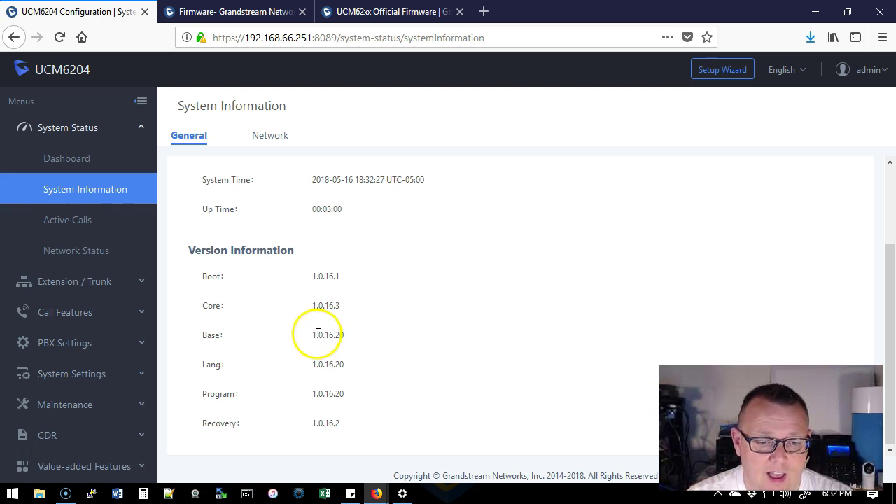
pyautogui.scroll(3, 366, 336)
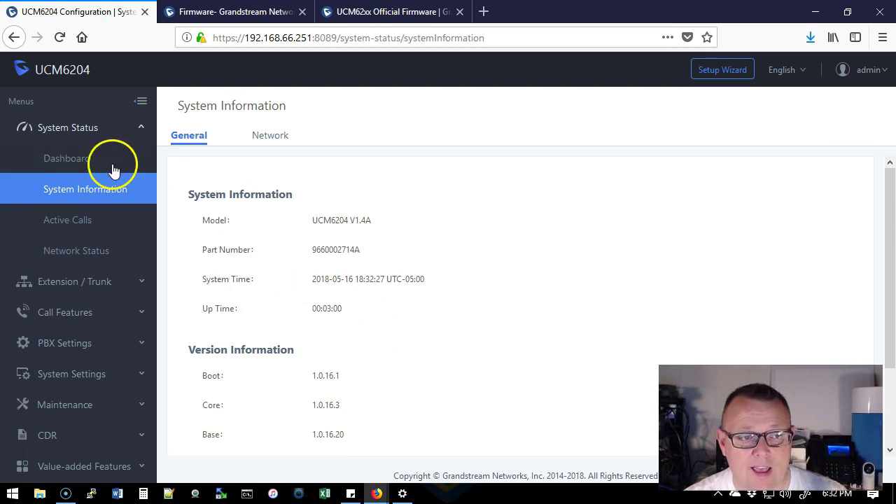
pyautogui.click(59, 160)
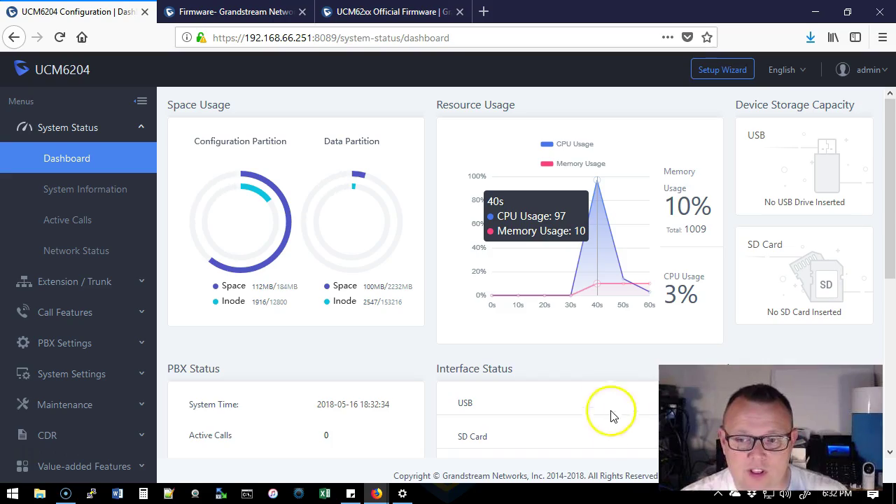